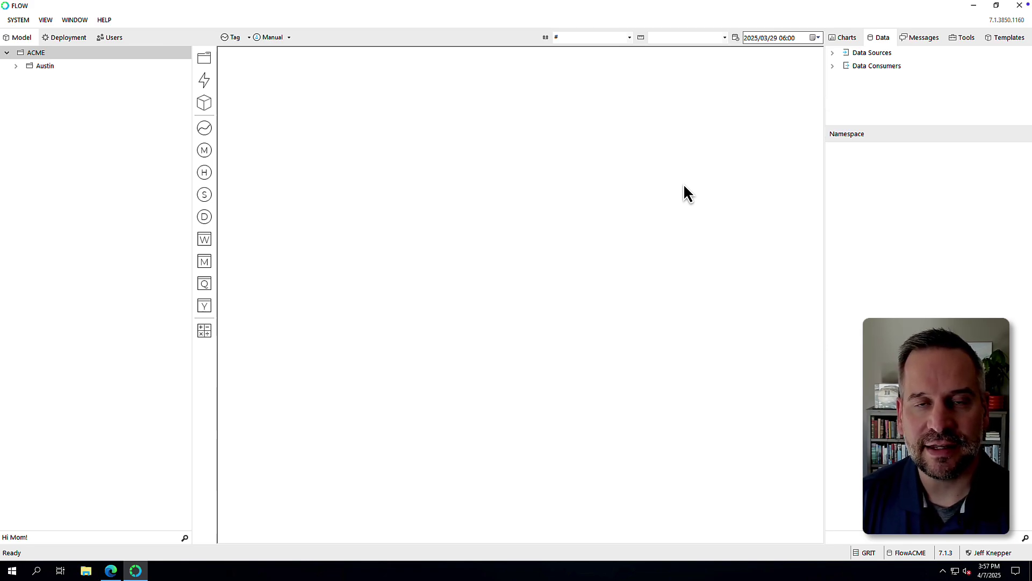
Step: Preview the FL001.State tag from Packaging > Filler 1 in the ACME Historian Simulator data source
{"action": "left_click", "coordinate": [834, 54]}
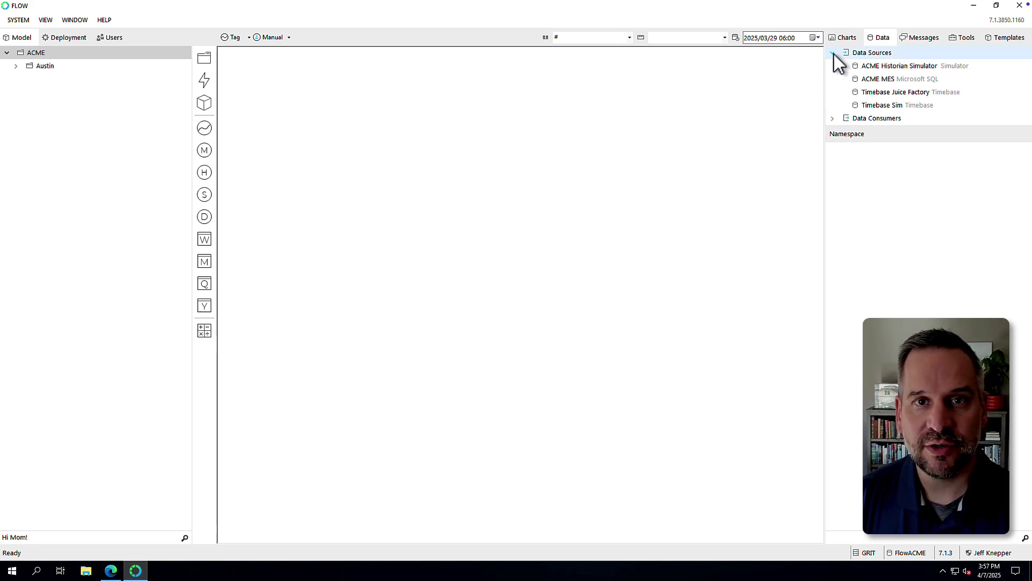
{"action": "left_click", "coordinate": [880, 67]}
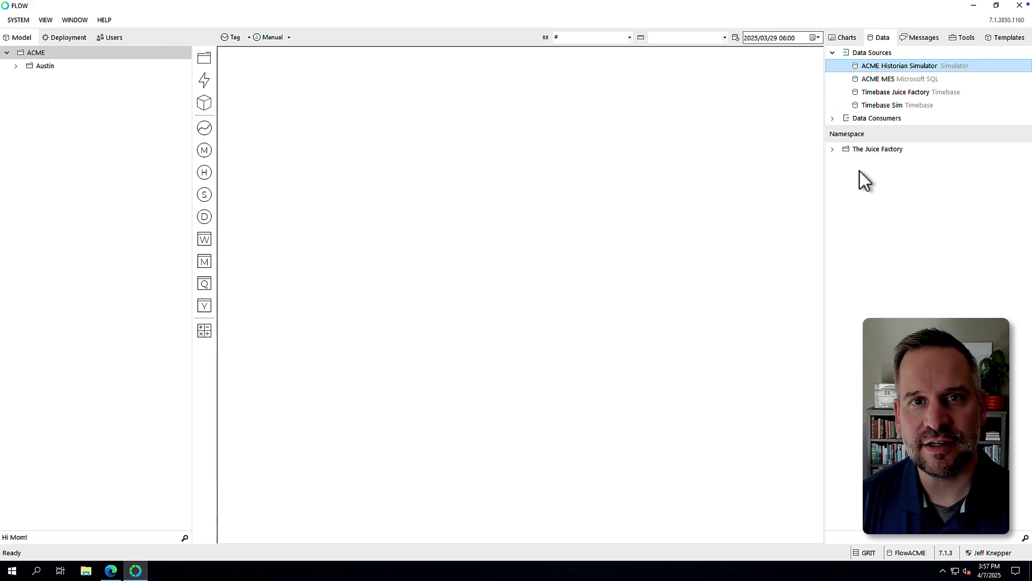
{"action": "left_click", "coordinate": [832, 149]}
{"action": "left_click", "coordinate": [842, 161]}
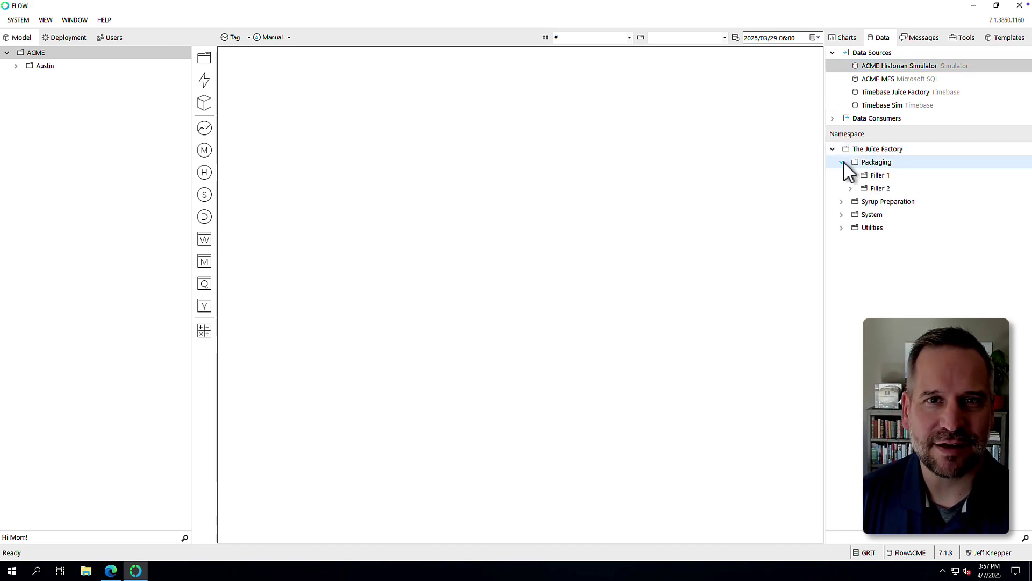
{"action": "left_click", "coordinate": [851, 175]}
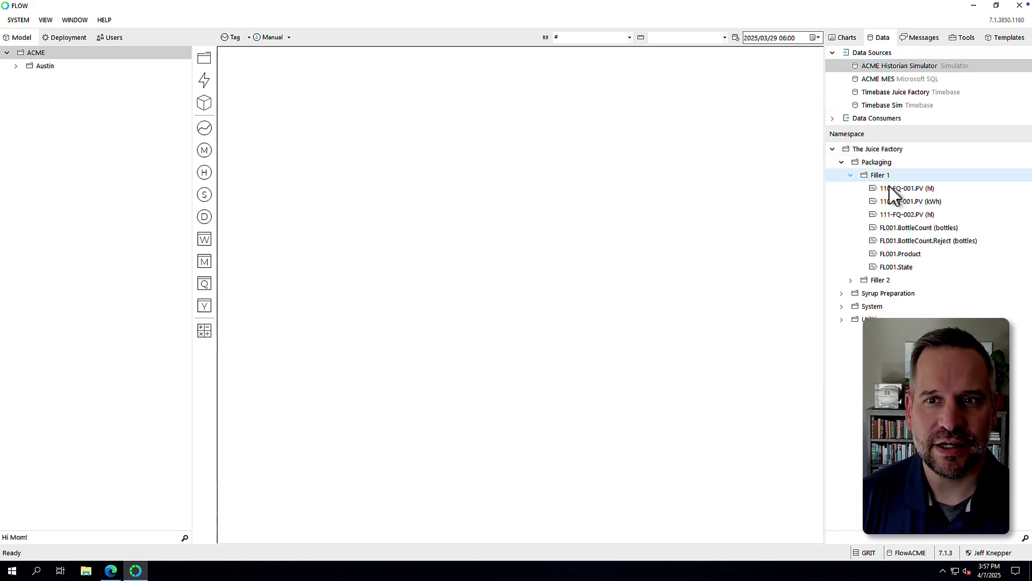
{"action": "left_click", "coordinate": [892, 267]}
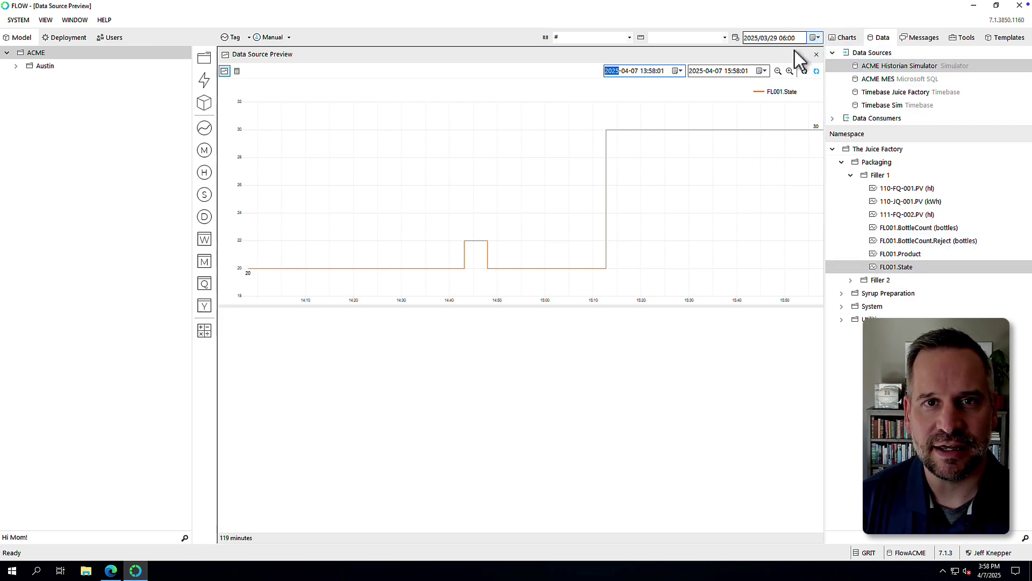
{"action": "left_click", "coordinate": [778, 71]}
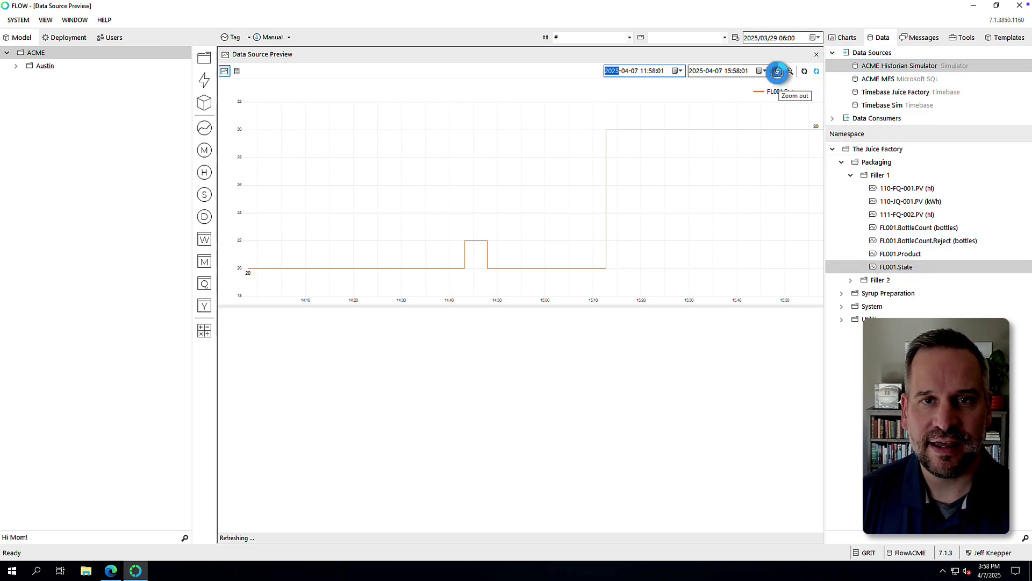
{"action": "left_click", "coordinate": [778, 72]}
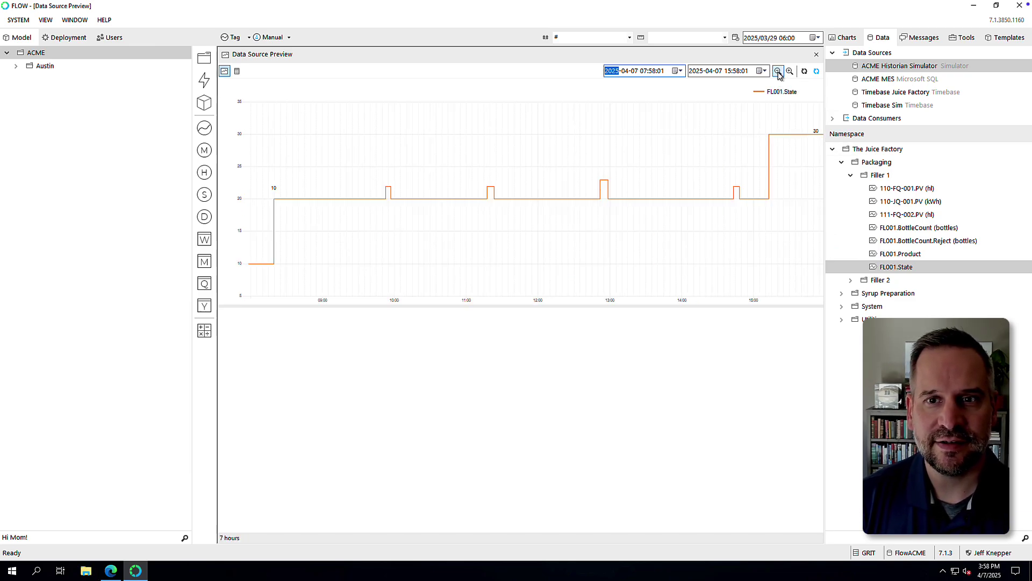
{"action": "left_click", "coordinate": [778, 71]}
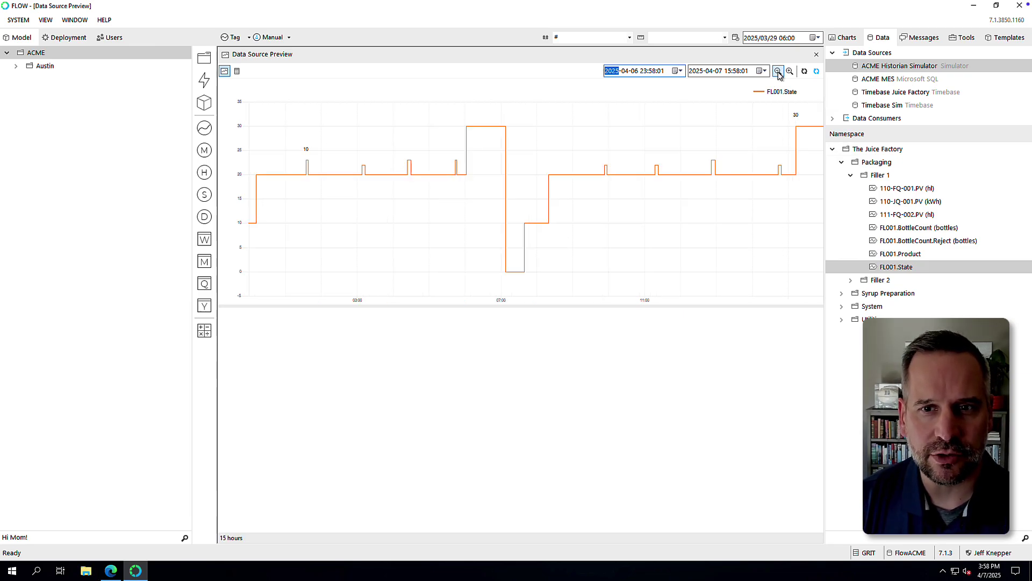
{"action": "left_click", "coordinate": [778, 71]}
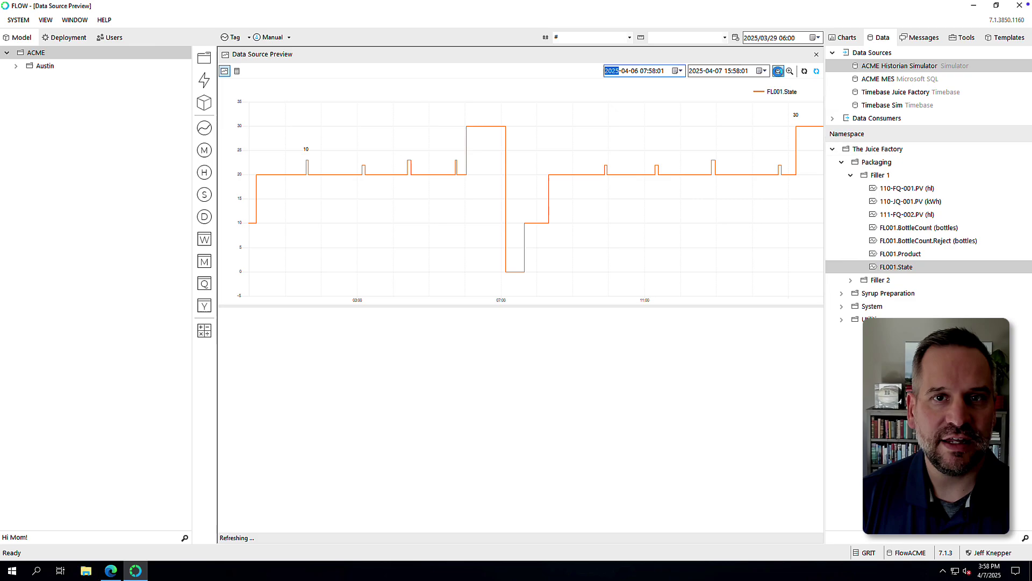
{"action": "left_click", "coordinate": [778, 72]}
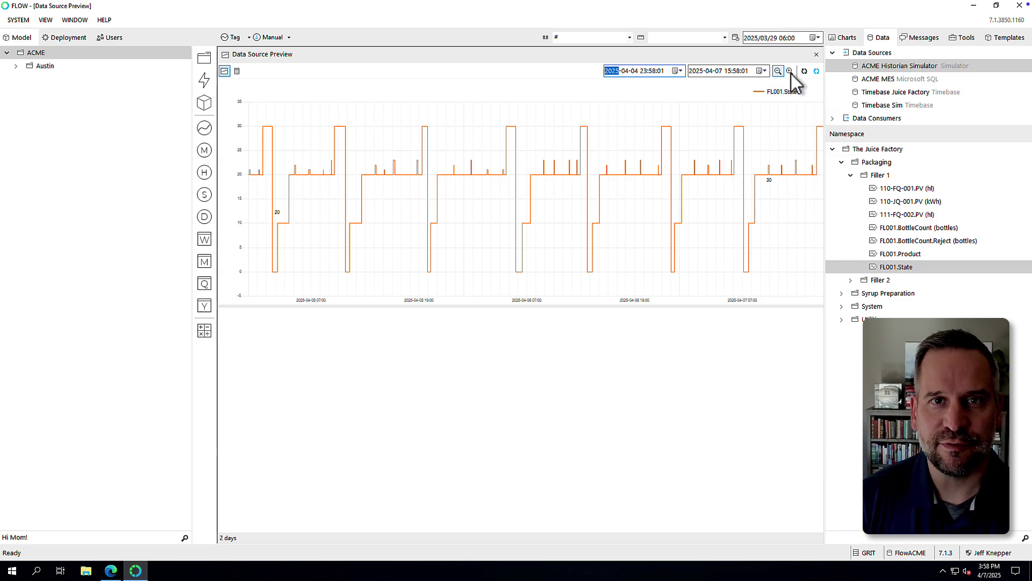
Step: Browse ACME MES to Folsom > Mixing Operations > Mixer 01 > Schedules and plot WorkOrder in the preview's empty lower chart
{"action": "left_click", "coordinate": [880, 79]}
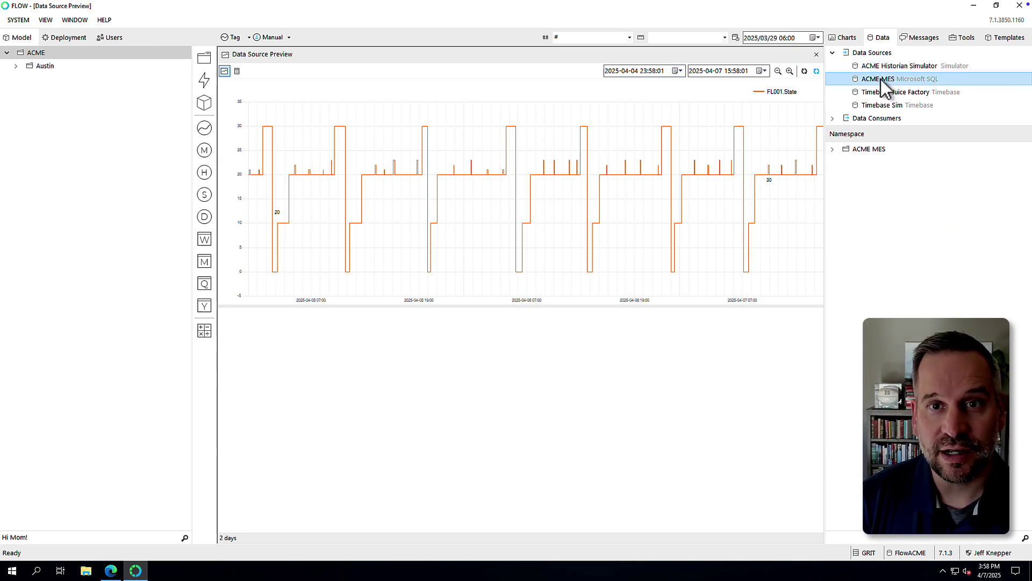
{"action": "left_click", "coordinate": [832, 150]}
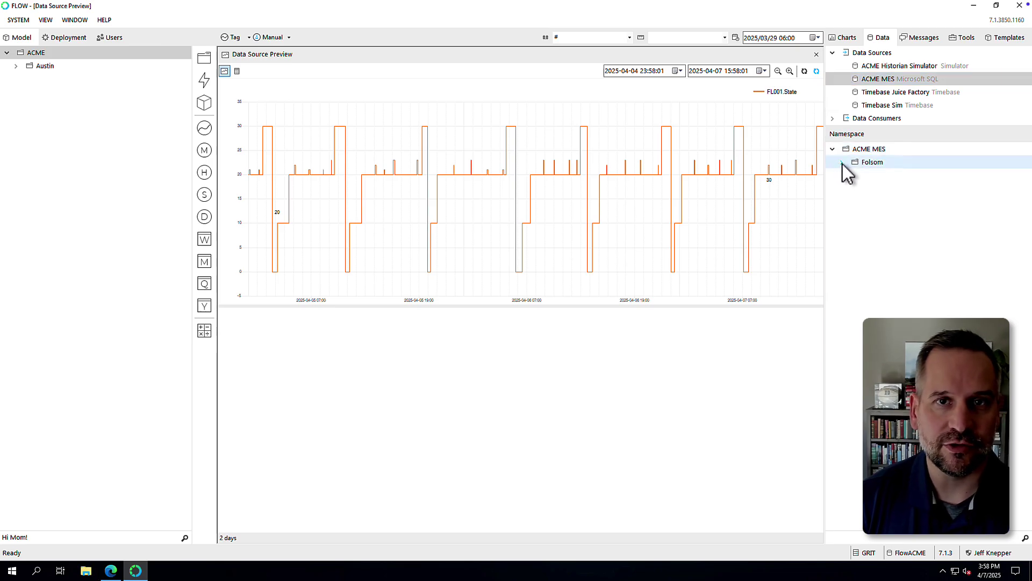
{"action": "left_click", "coordinate": [843, 163]}
{"action": "left_click", "coordinate": [850, 175]}
{"action": "left_click", "coordinate": [860, 188]}
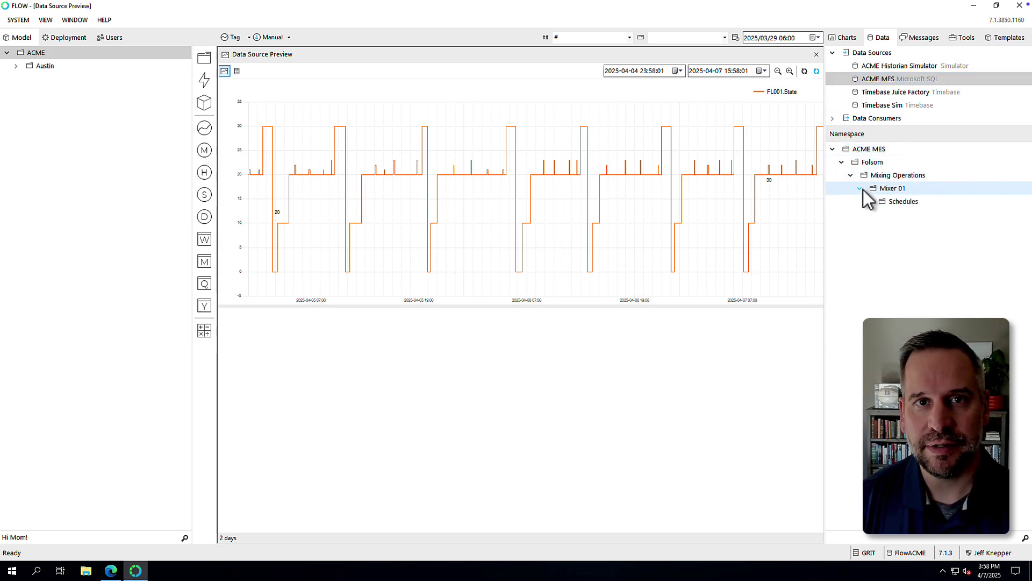
{"action": "left_click", "coordinate": [869, 202]}
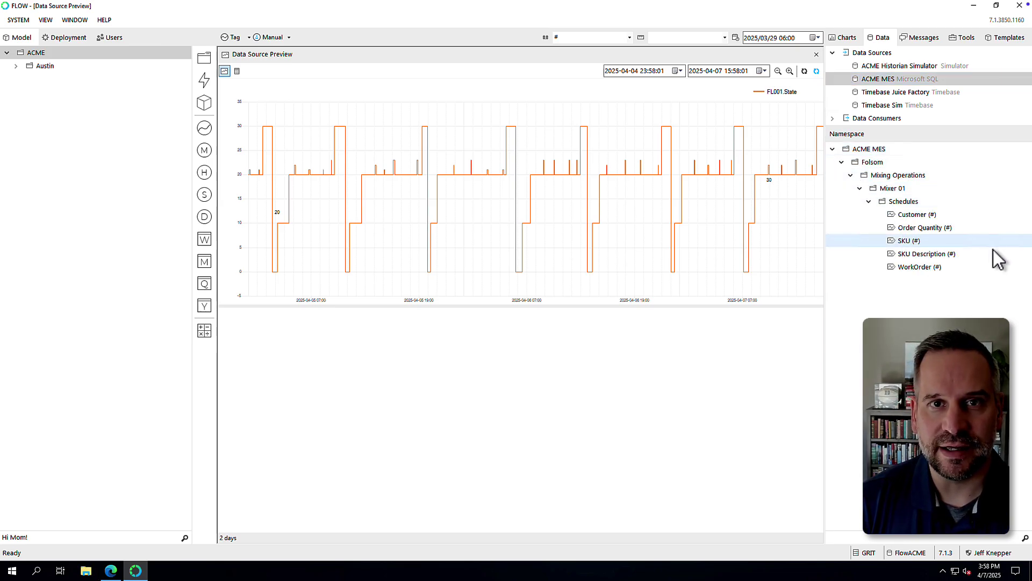
{"action": "left_click_drag", "start_coordinate": [914, 269], "coordinate": [588, 391]}
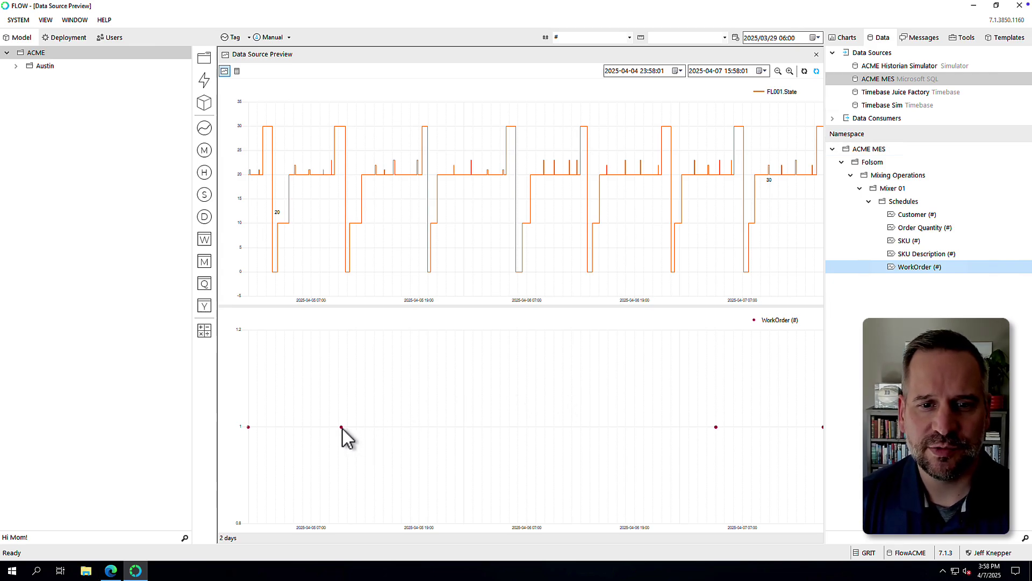
{"action": "mouse_move", "coordinate": [342, 428]}
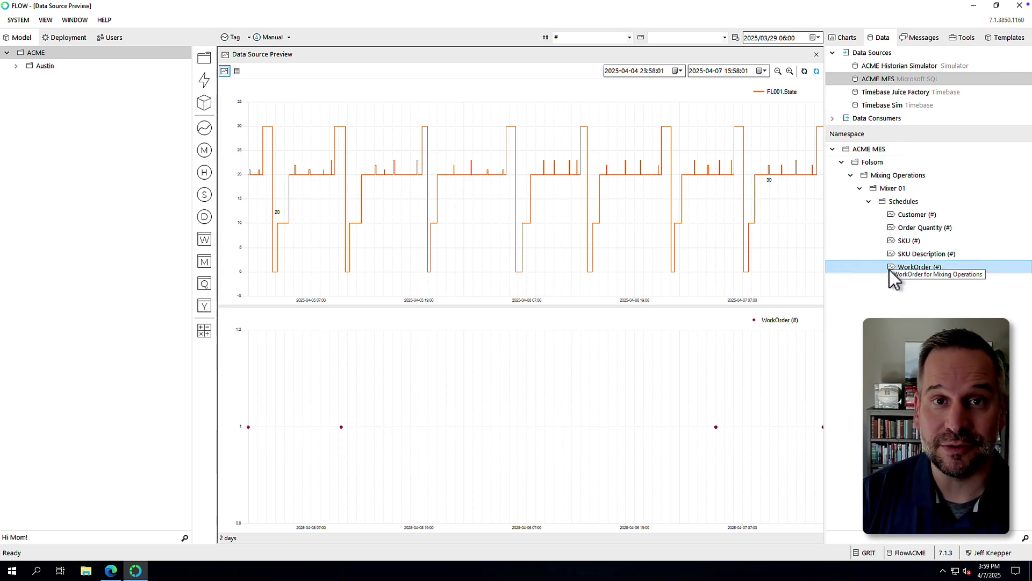
{"action": "left_click_drag", "start_coordinate": [890, 271], "coordinate": [490, 203]}
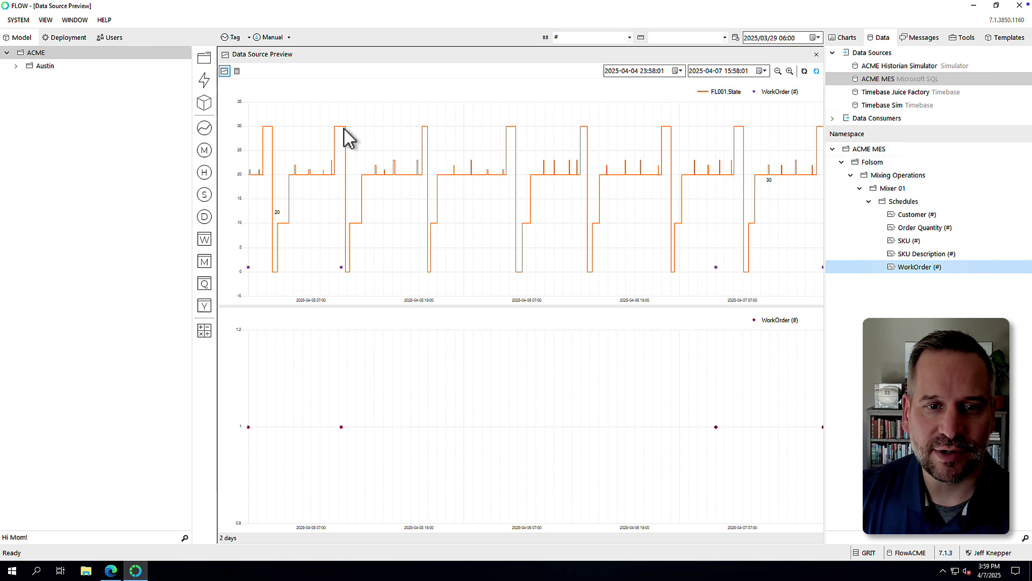
{"action": "left_click_drag", "start_coordinate": [331, 277], "coordinate": [360, 266]}
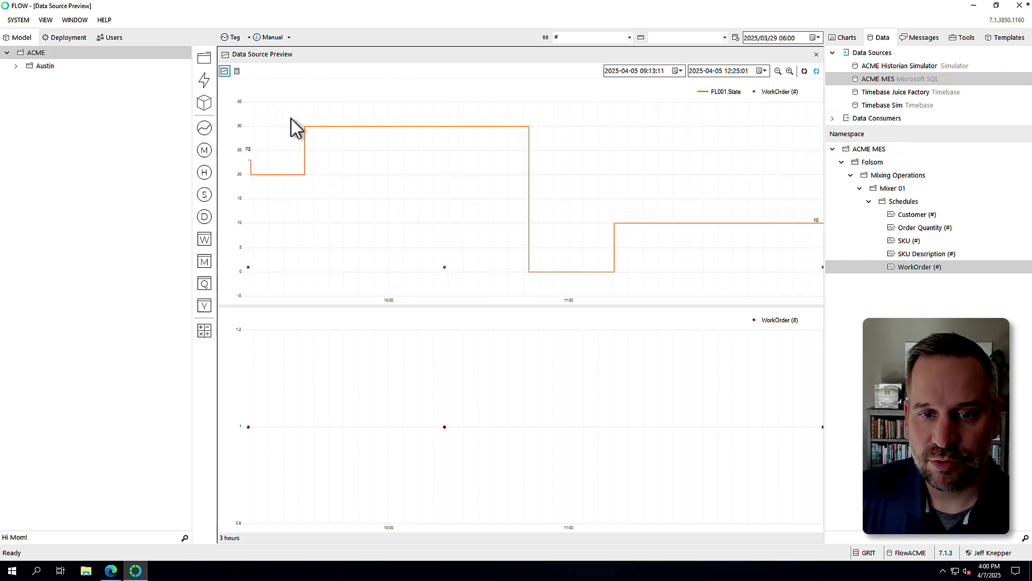
Step: Show the preview's data table with more width and remove the duplicate WorkOrder series from the lower chart
{"action": "left_click", "coordinate": [237, 71]}
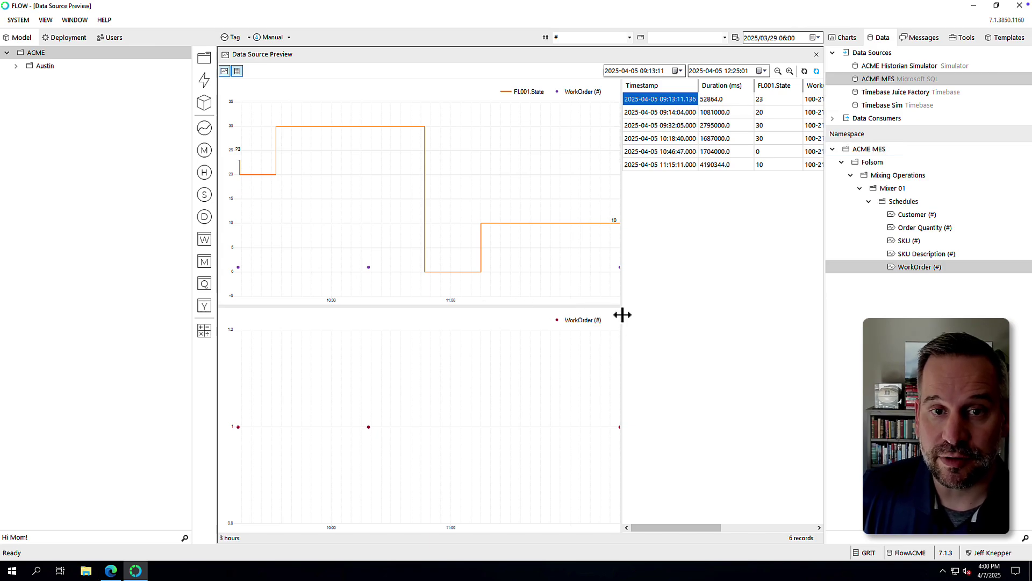
{"action": "left_click_drag", "start_coordinate": [623, 315], "coordinate": [380, 320]}
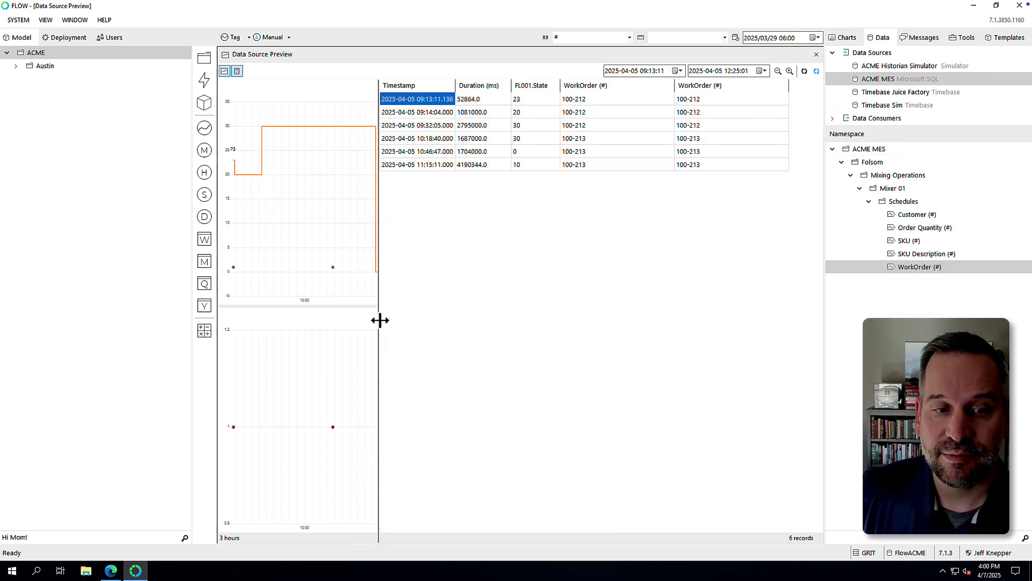
{"action": "right_click", "coordinate": [321, 392]}
{"action": "mouse_move", "coordinate": [354, 410]}
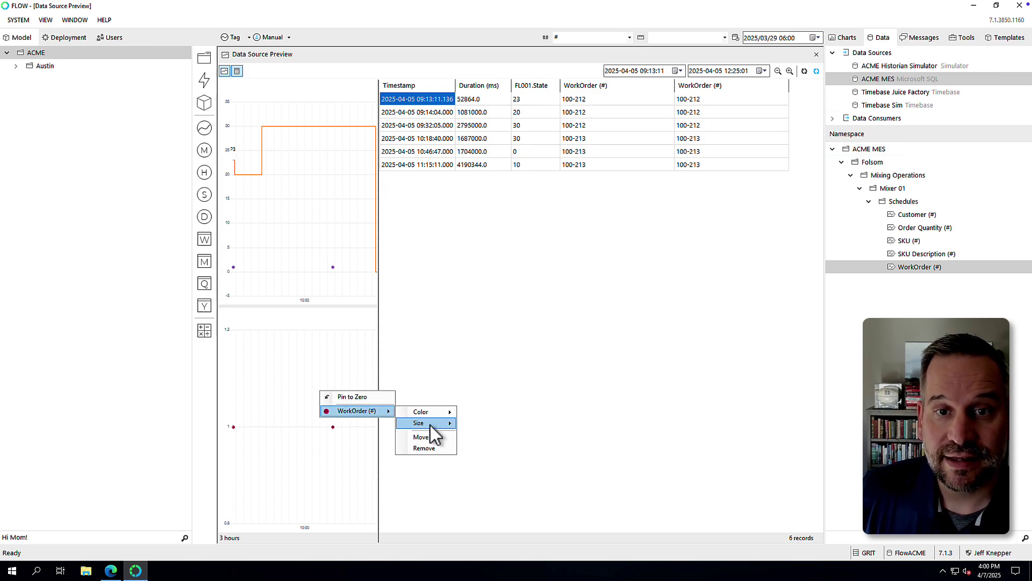
{"action": "left_click", "coordinate": [425, 448]}
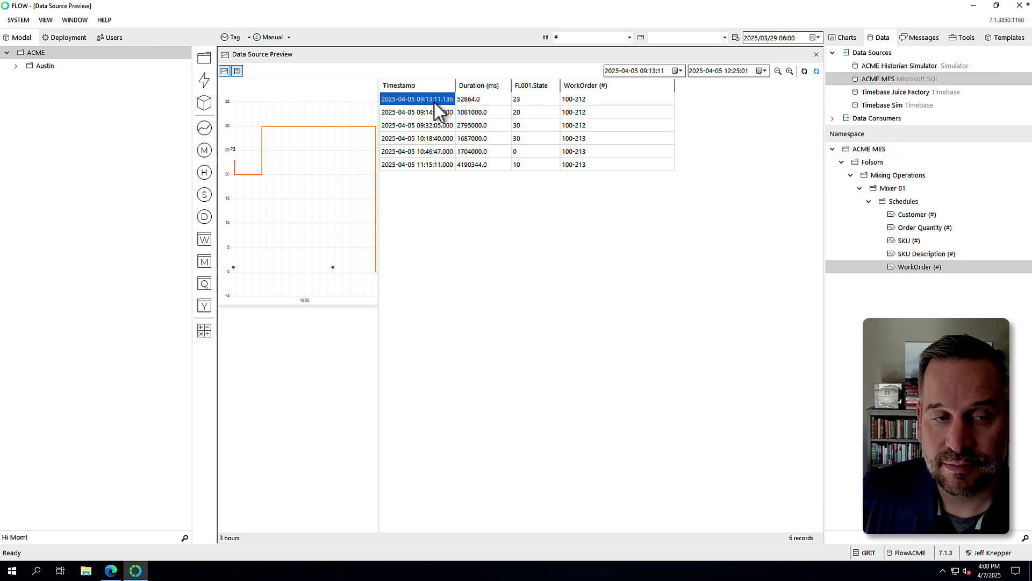
Step: Examine how the FL001.State values line up with the WorkOrder values row by row, and close the data source preview
{"action": "left_click", "coordinate": [626, 71]}
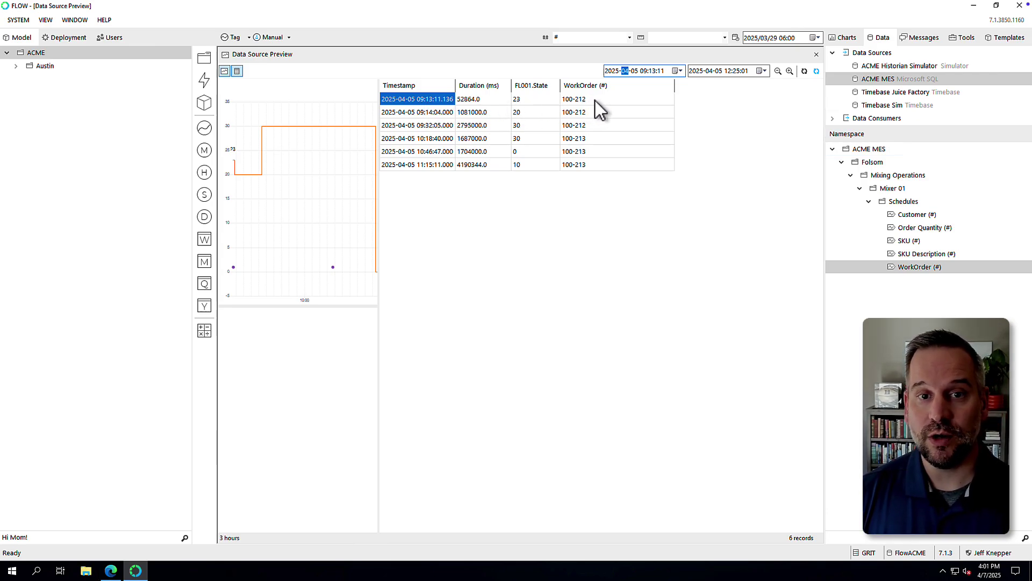
{"action": "left_click", "coordinate": [541, 114]}
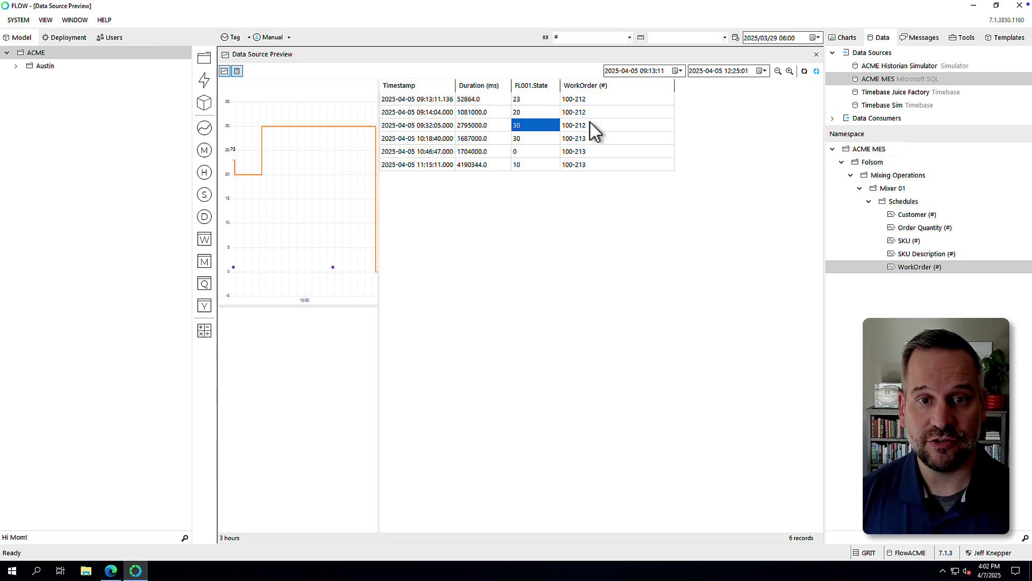
{"action": "left_click", "coordinate": [609, 141]}
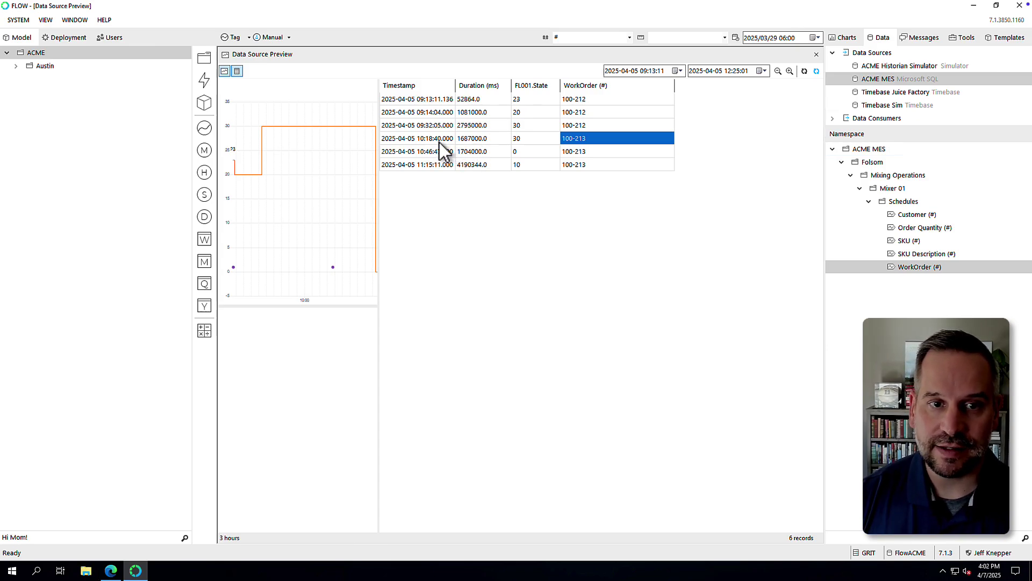
{"action": "left_click", "coordinate": [544, 140]}
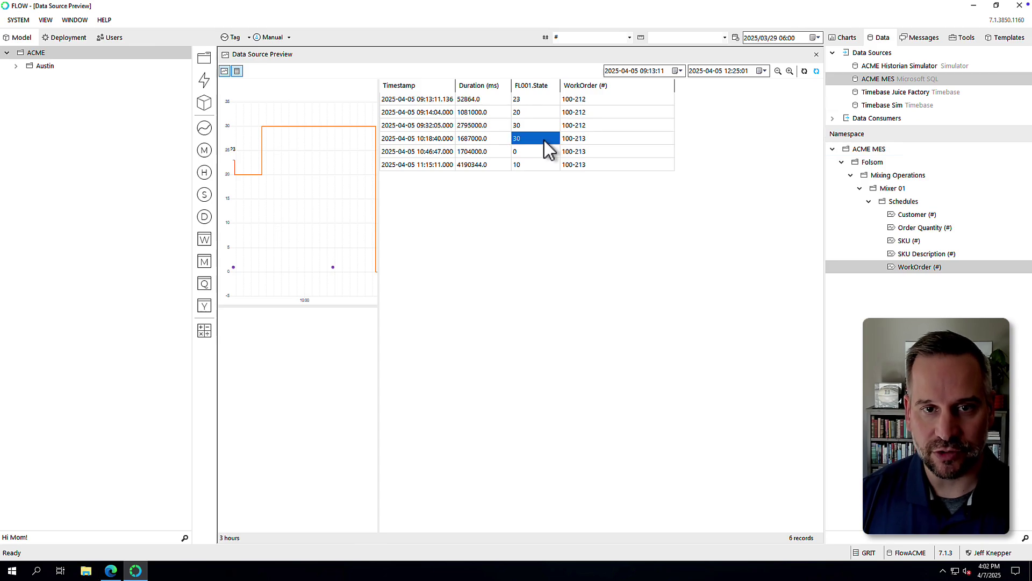
{"action": "left_click", "coordinate": [553, 151]}
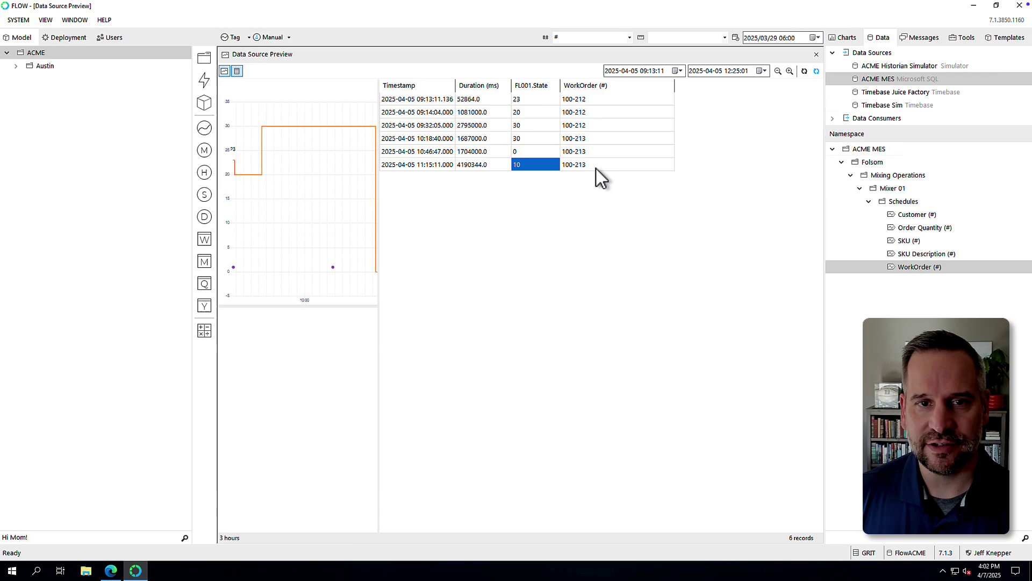
{"action": "left_click", "coordinate": [816, 55]}
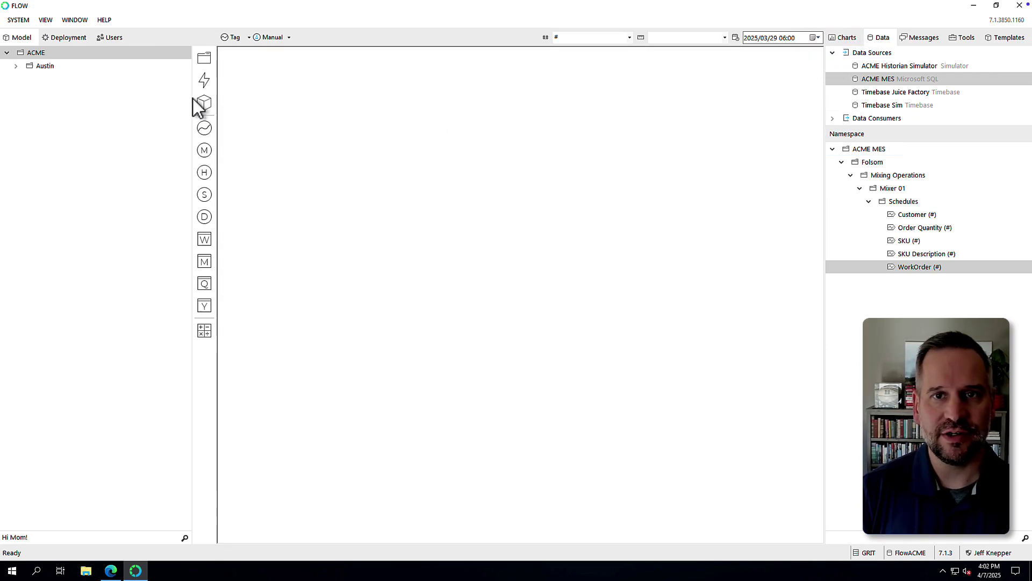
Step: Add a folder named Folsom under ACME in the model
{"action": "left_click_drag", "start_coordinate": [207, 63], "coordinate": [34, 53]}
{"action": "type", "text": "Folsom"}
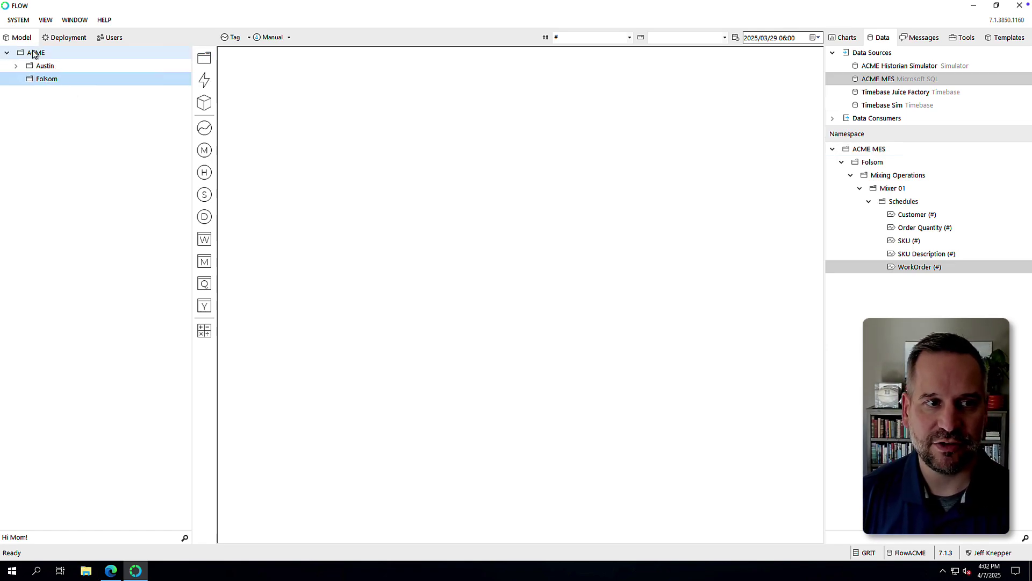
{"action": "key", "text": "Return"}
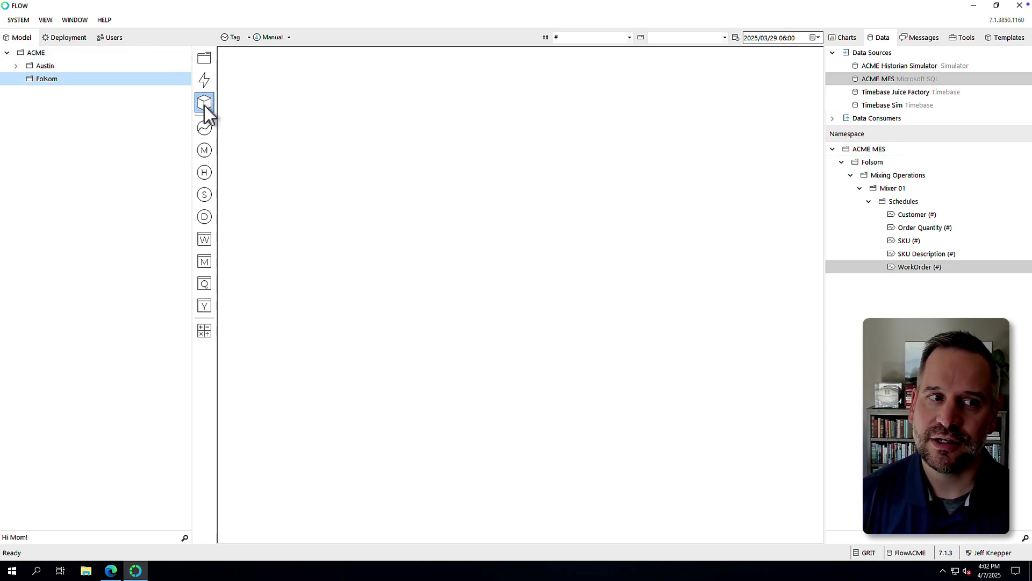
Step: Add a metric named Packaging to the Folsom folder and create a WorkOrder measure in it from the ACME MES tag
{"action": "left_click_drag", "start_coordinate": [204, 102], "coordinate": [54, 81]}
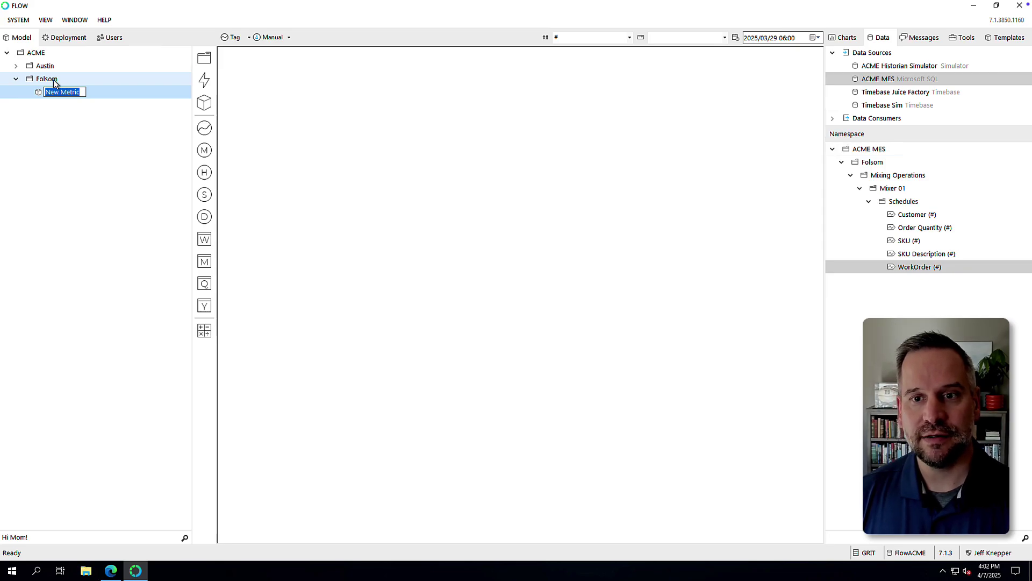
{"action": "type", "text": "Packagin"}
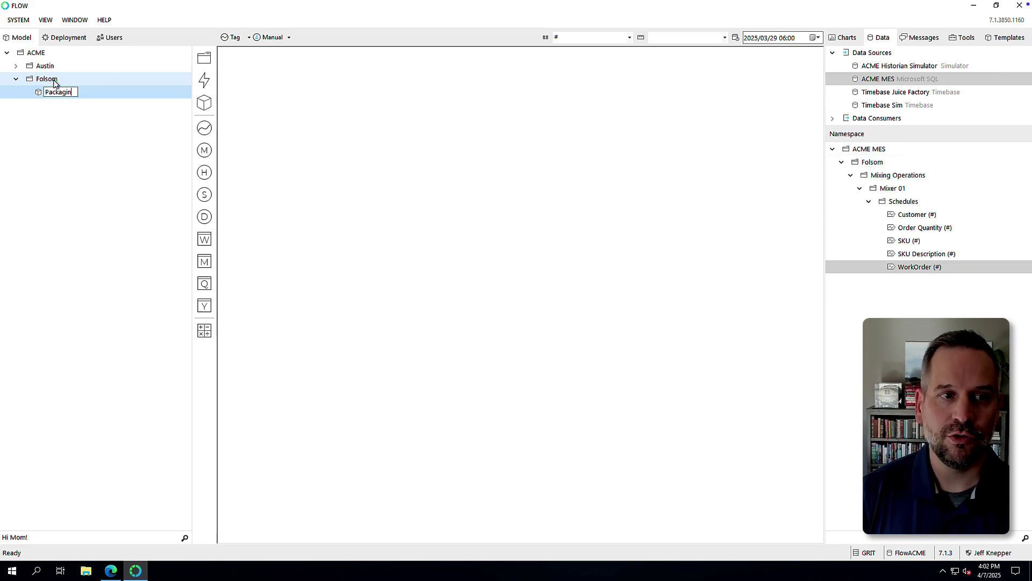
{"action": "type", "text": "g"}
{"action": "key", "text": "Return"}
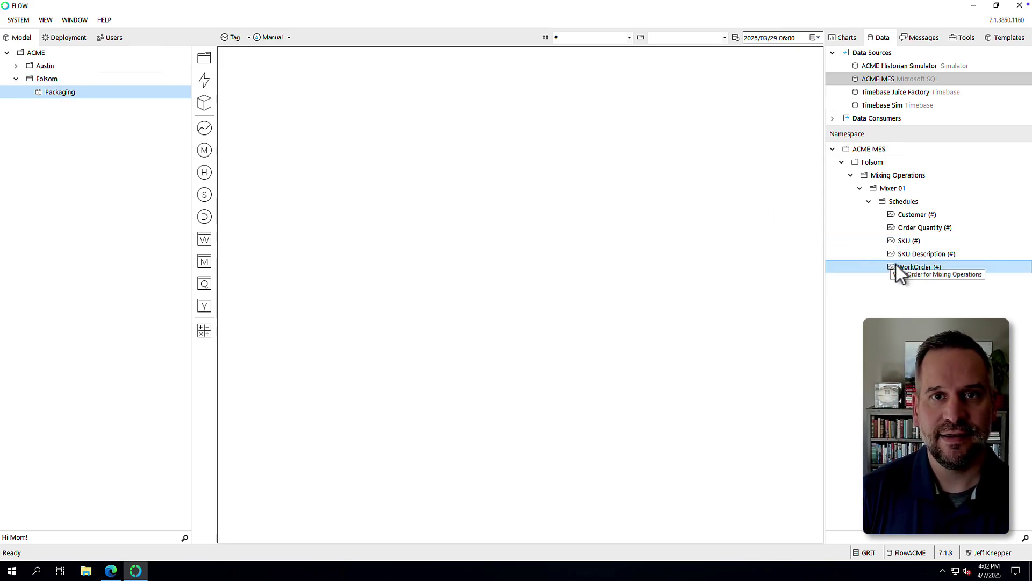
{"action": "left_click_drag", "start_coordinate": [898, 267], "coordinate": [185, 92]}
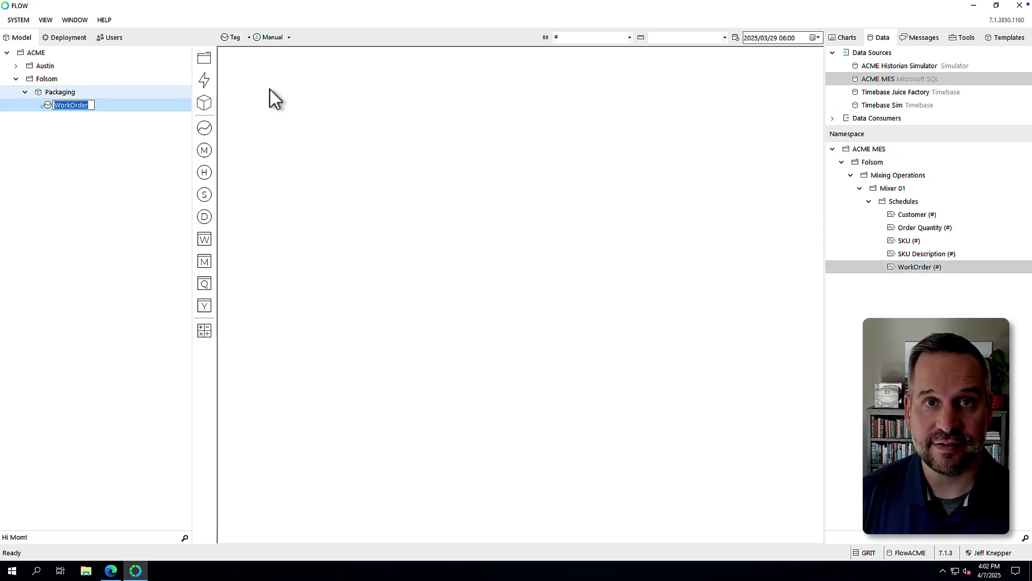
Step: Create a measure named State in the Packaging metric from Filler 1's FL001.State tag in the ACME Historian Simulator source
{"action": "left_click", "coordinate": [880, 65]}
{"action": "left_click", "coordinate": [833, 150]}
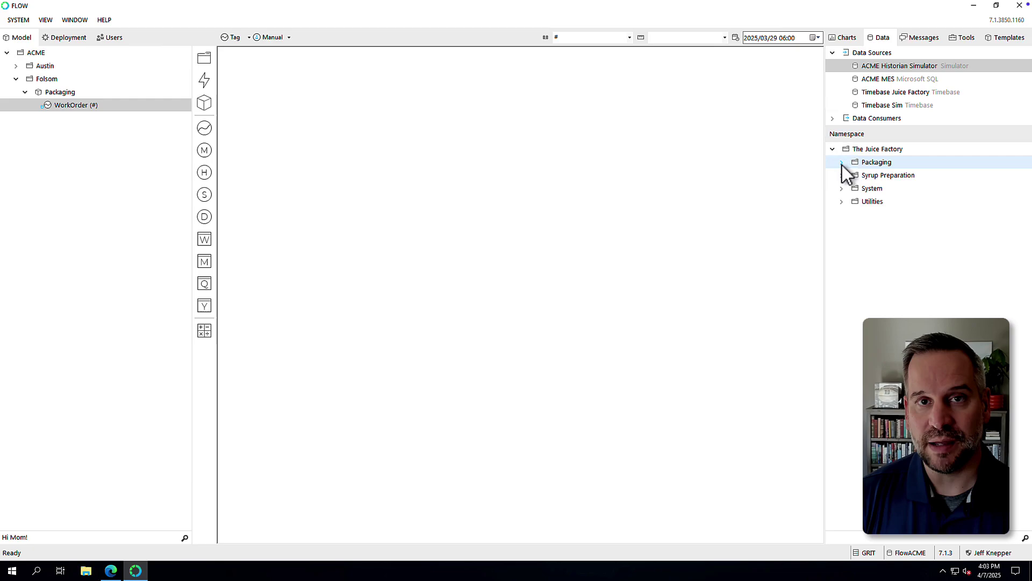
{"action": "left_click", "coordinate": [842, 163]}
{"action": "left_click", "coordinate": [851, 175]}
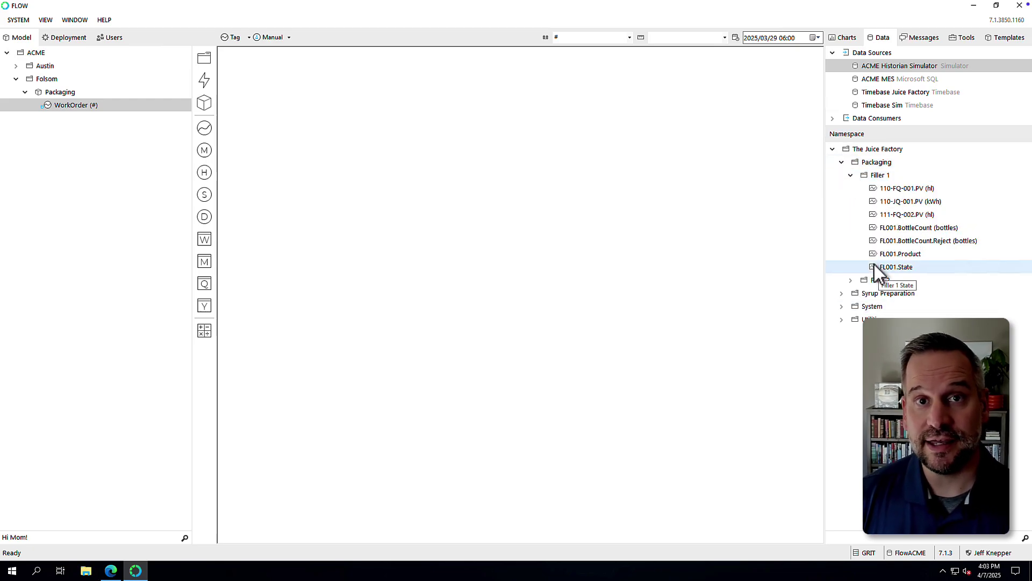
{"action": "left_click_drag", "start_coordinate": [876, 269], "coordinate": [181, 95]}
{"action": "type", "text": "State"}
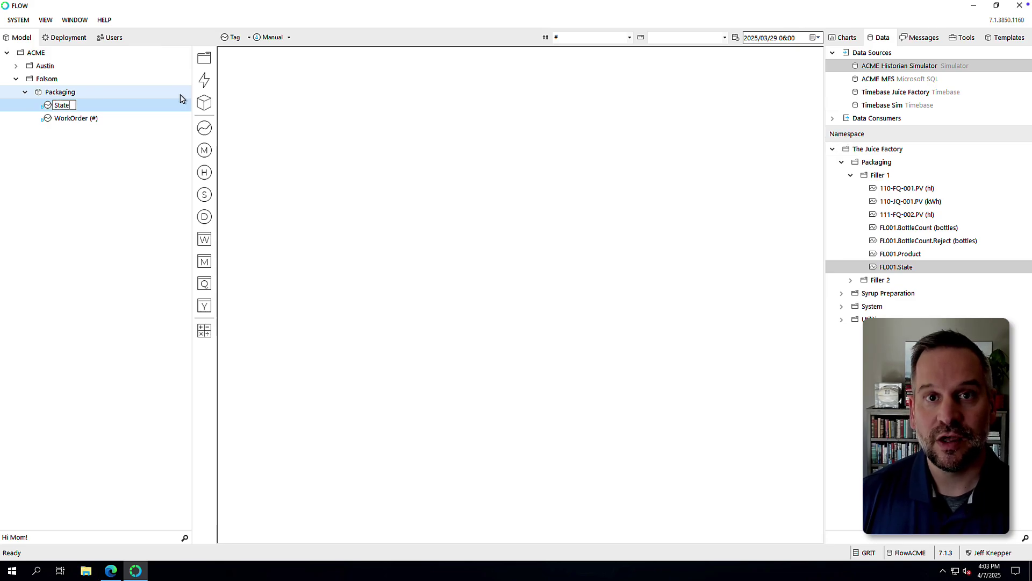
{"action": "key", "text": "Return"}
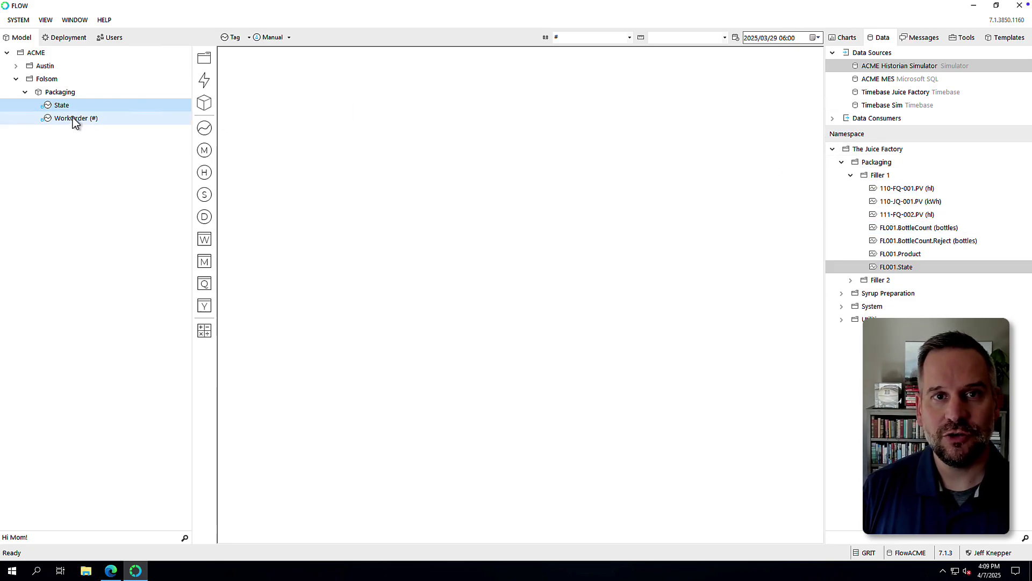
Step: Preview the WorkOrder measure's data from 2025-04-01 and show the values in a table beside the chart
{"action": "left_click", "coordinate": [71, 119]}
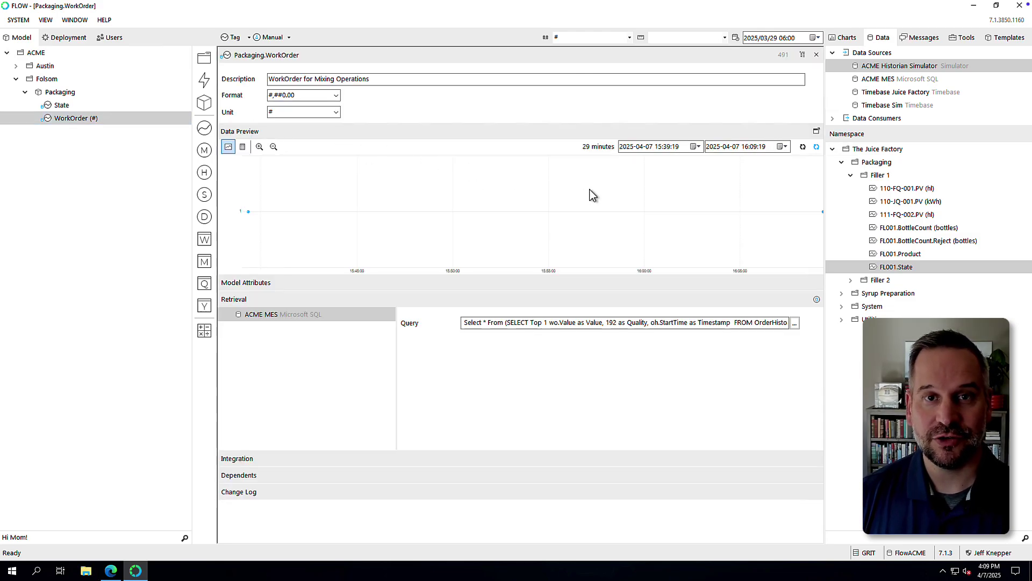
{"action": "left_click", "coordinate": [697, 147]}
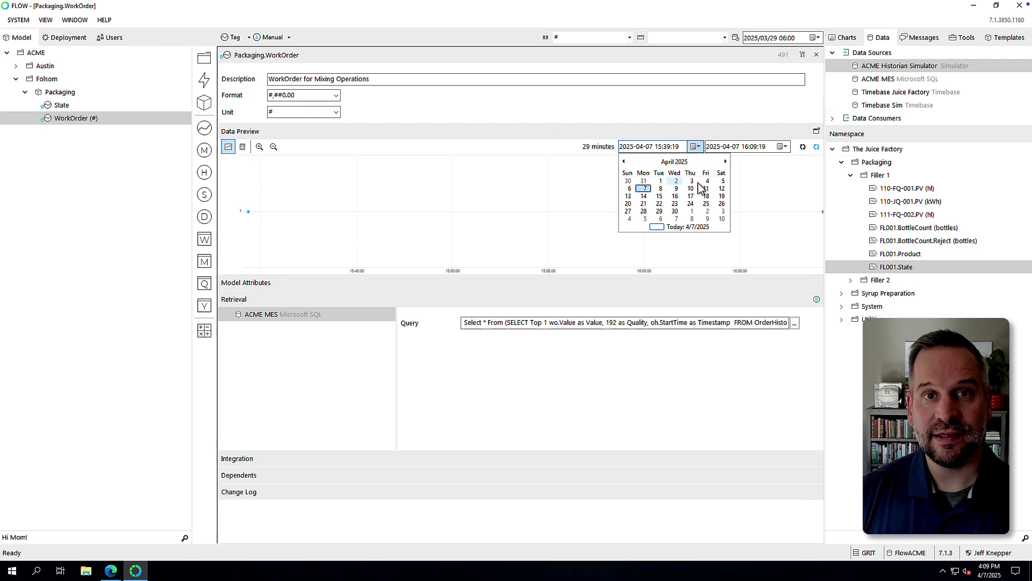
{"action": "left_click", "coordinate": [661, 181]}
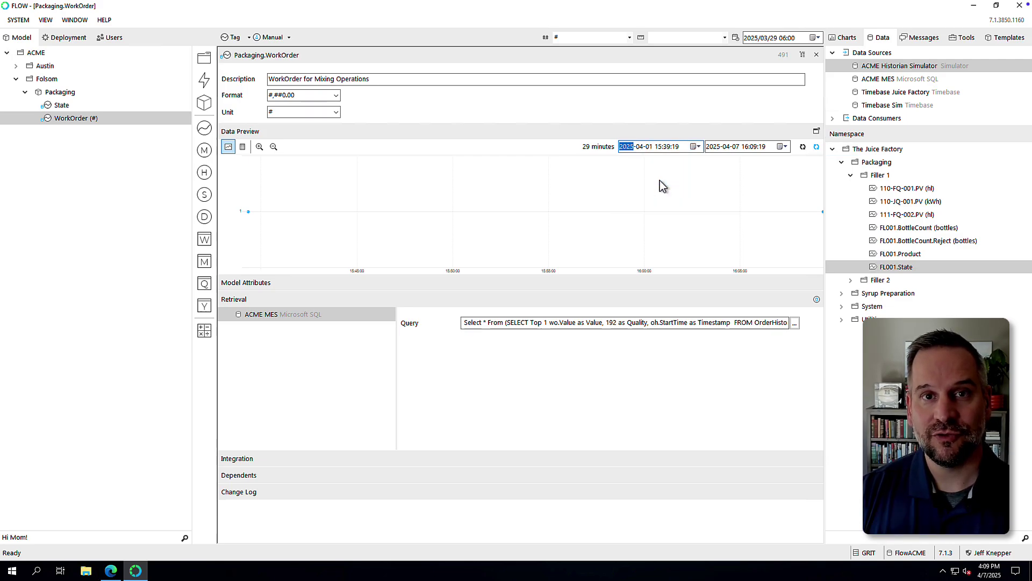
{"action": "left_click", "coordinate": [803, 149]}
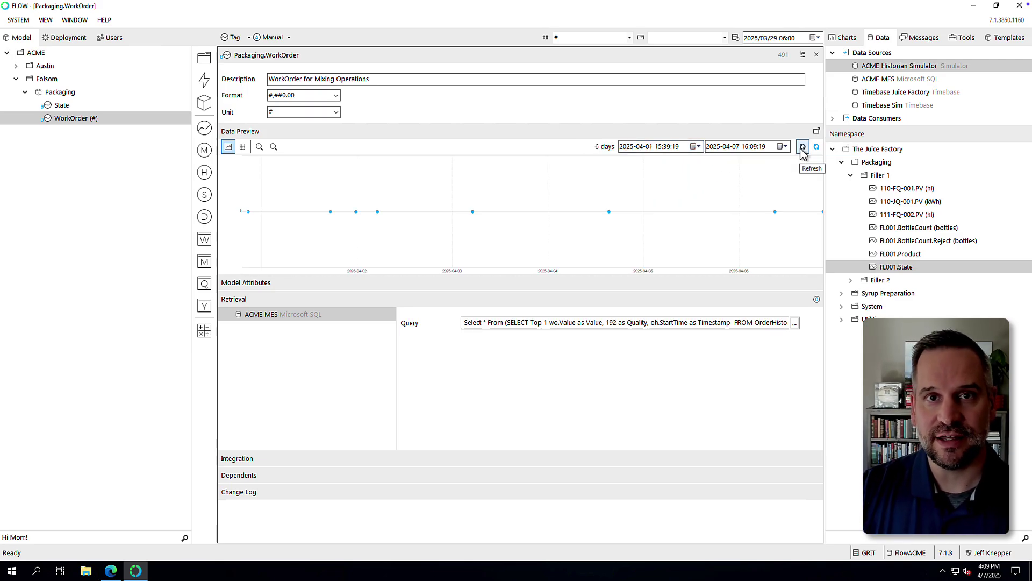
{"action": "left_click", "coordinate": [242, 147]}
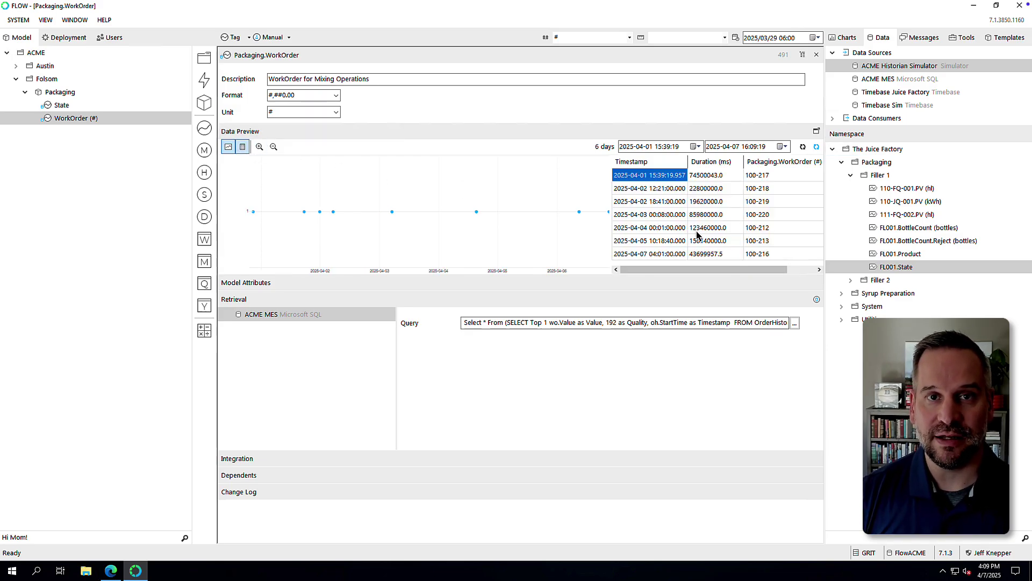
Step: Open the WorkOrder measure's full SQL retrieval query and examine how it selects work orders for the period
{"action": "left_click", "coordinate": [795, 325]}
{"action": "left_click", "coordinate": [554, 314]}
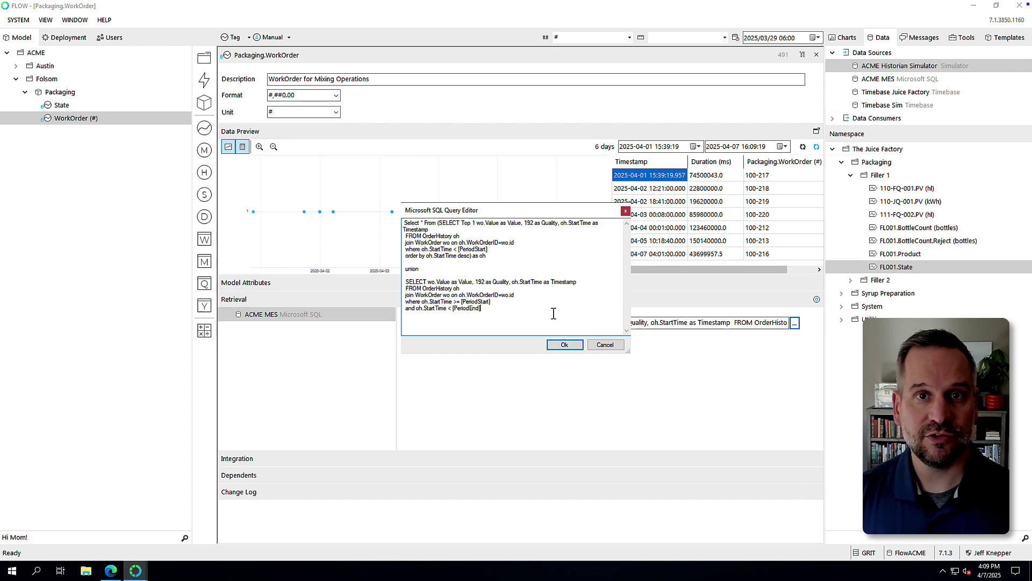